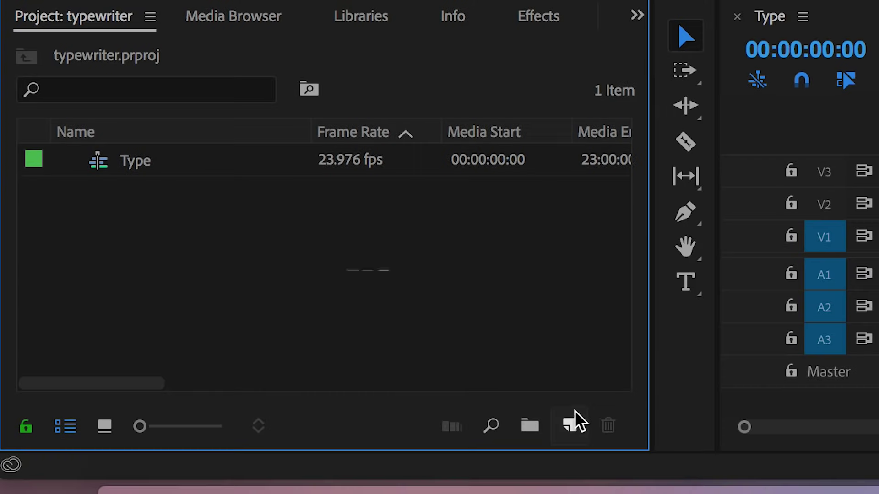
- Create a 1920 x 1080 black video at 23.976 fps and place it at the start of track V1
{"action": "left_click", "coordinate": [575, 420]}
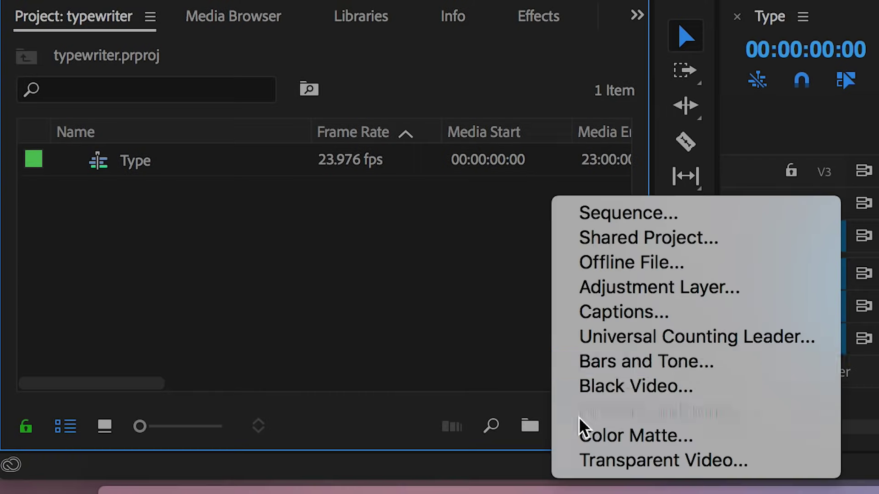
{"action": "left_click", "coordinate": [649, 383]}
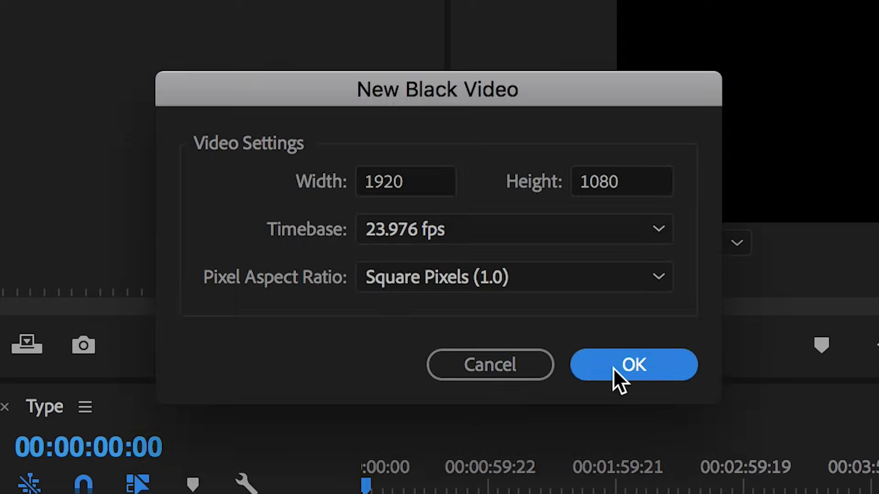
{"action": "left_click", "coordinate": [614, 367]}
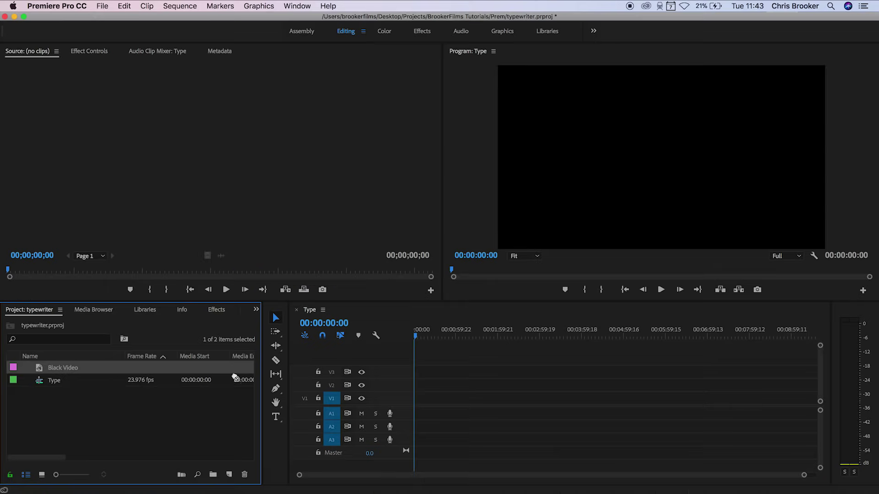
{"action": "left_click_drag", "start_coordinate": [234, 376], "coordinate": [454, 398]}
{"action": "key", "text": "equal"}
{"action": "key", "text": "equal"}
{"action": "key", "text": "equal"}
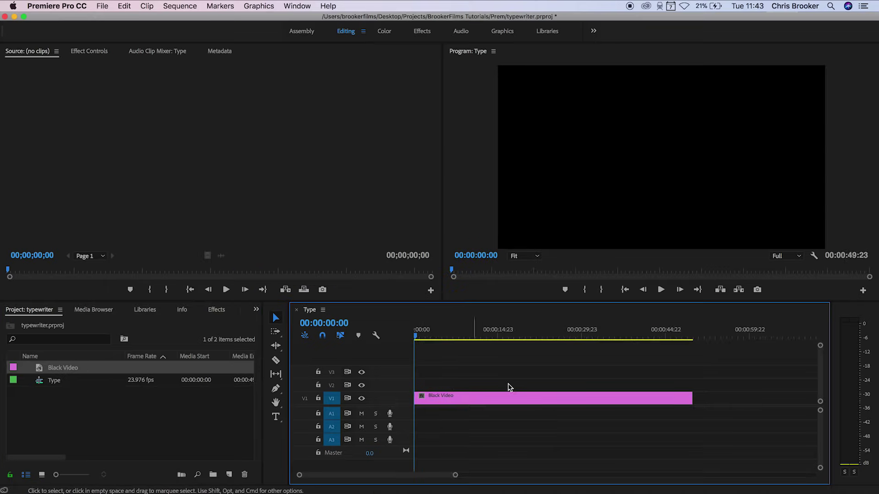
- Find the Tint video effect and apply it to the Black Video clip on V1
{"action": "left_click", "coordinate": [460, 399]}
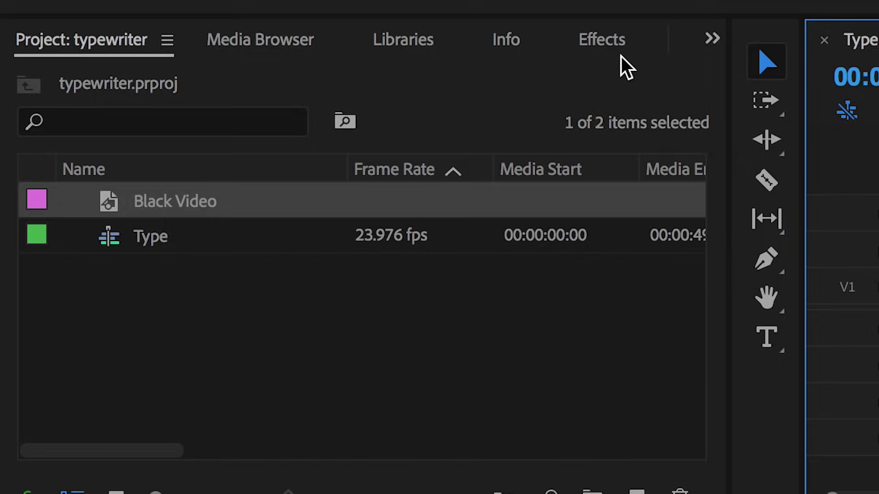
{"action": "left_click", "coordinate": [604, 41]}
{"action": "left_click", "coordinate": [202, 77]}
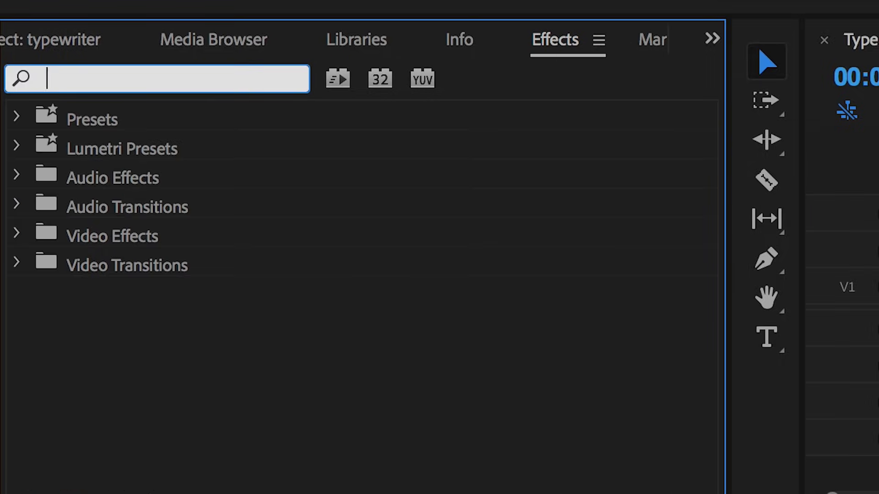
{"action": "type", "text": "tint"}
{"action": "left_click", "coordinate": [104, 300]}
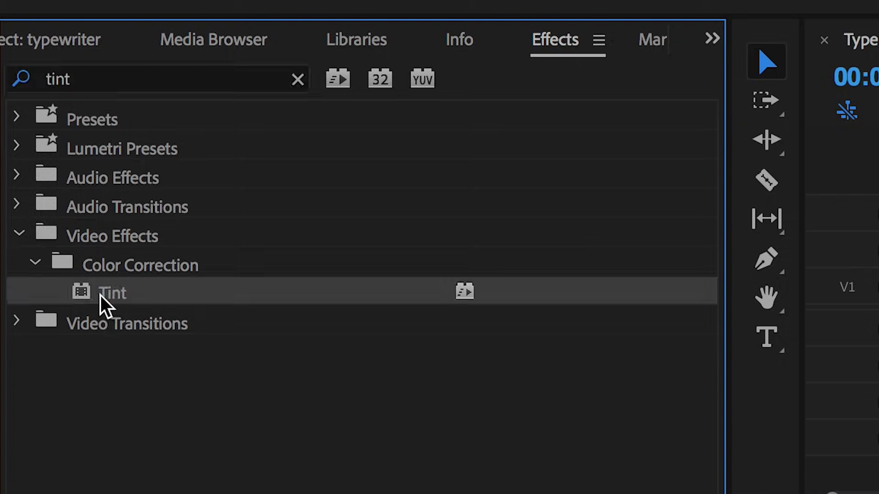
{"action": "left_click_drag", "start_coordinate": [100, 295], "coordinate": [451, 399]}
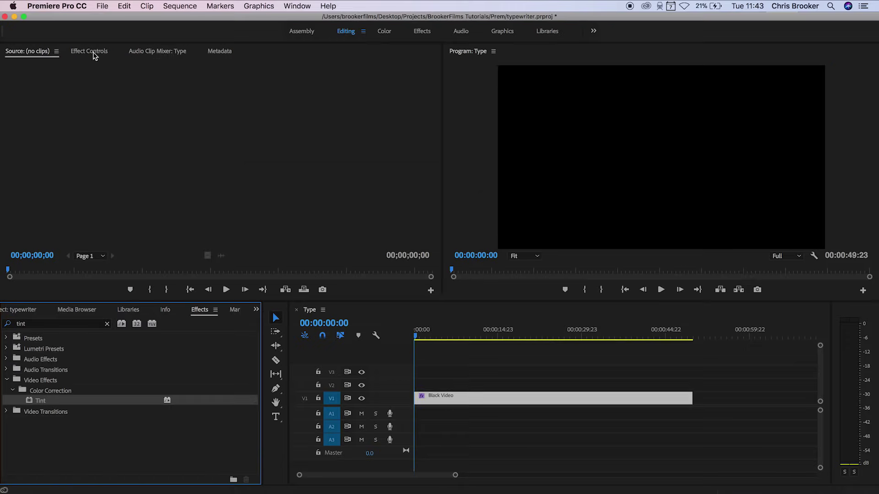
- Set the Tint effect's Map Black To colour to white (FFFFFF) and lock track V1
{"action": "left_click", "coordinate": [94, 56]}
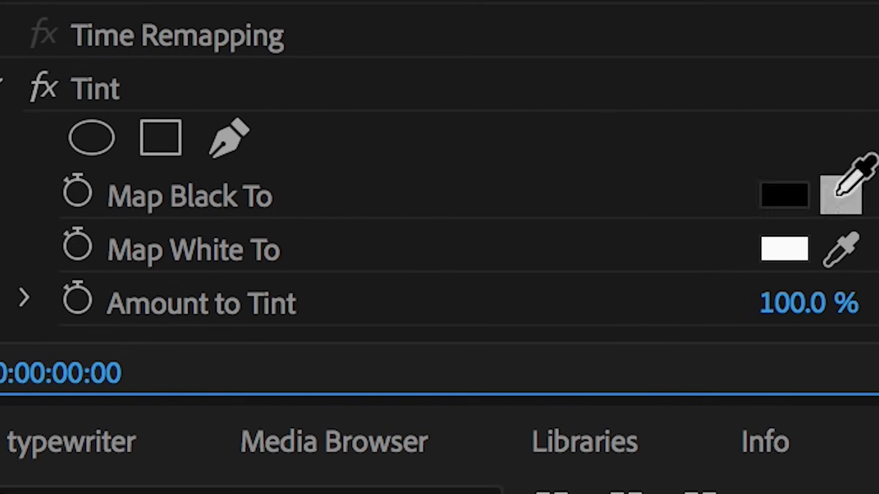
{"action": "left_click", "coordinate": [784, 249]}
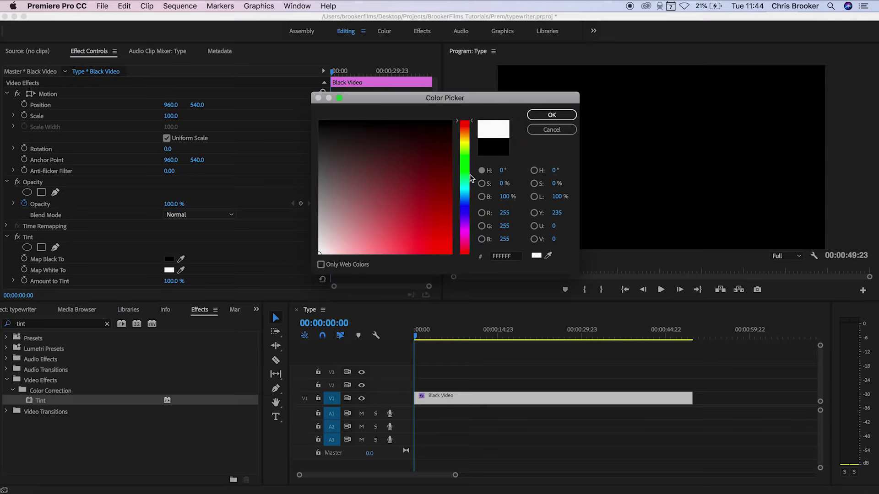
{"action": "left_click", "coordinate": [552, 115]}
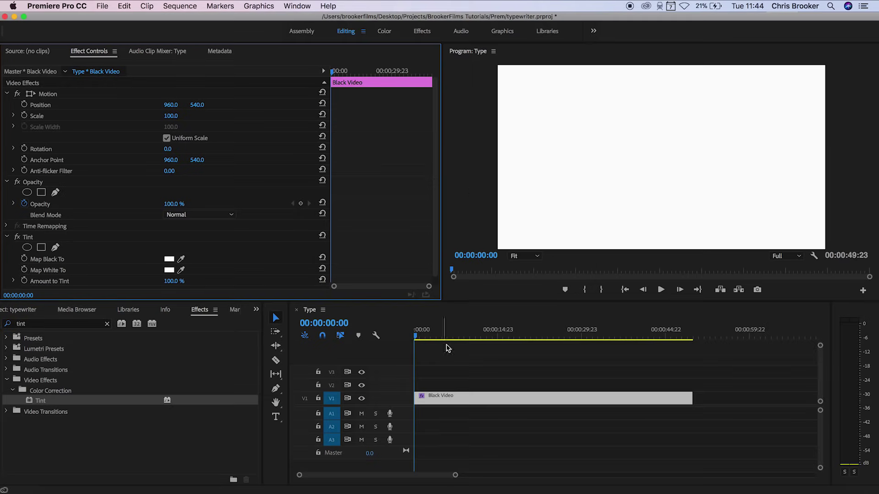
{"action": "left_click", "coordinate": [318, 399]}
- Create a legacy title named Type with the text "TYPEWRITER EFFECT IN ADOBE PREMIERE PRO"
{"action": "left_click", "coordinate": [107, 323]}
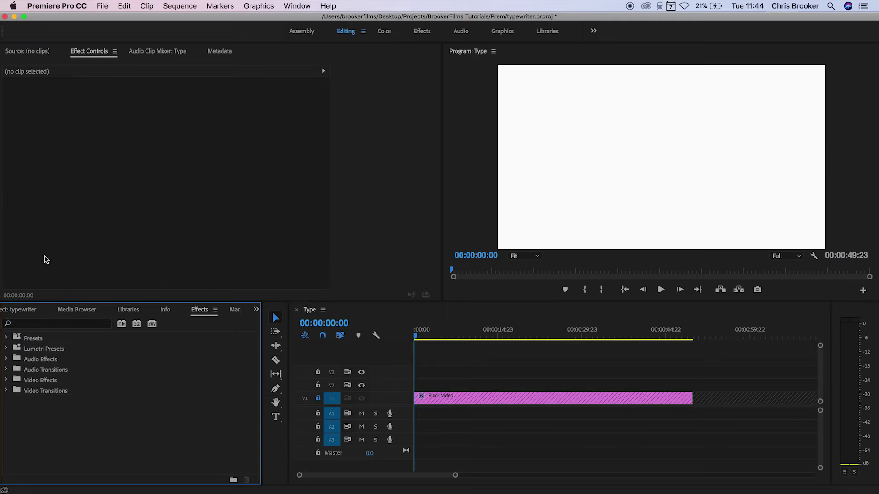
{"action": "left_click", "coordinate": [28, 309]}
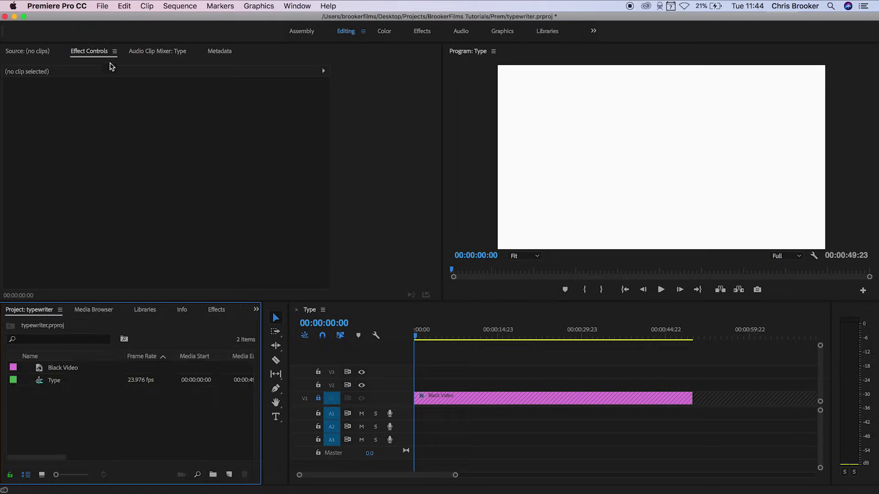
{"action": "left_click", "coordinate": [103, 5]}
{"action": "mouse_move", "coordinate": [162, 22]}
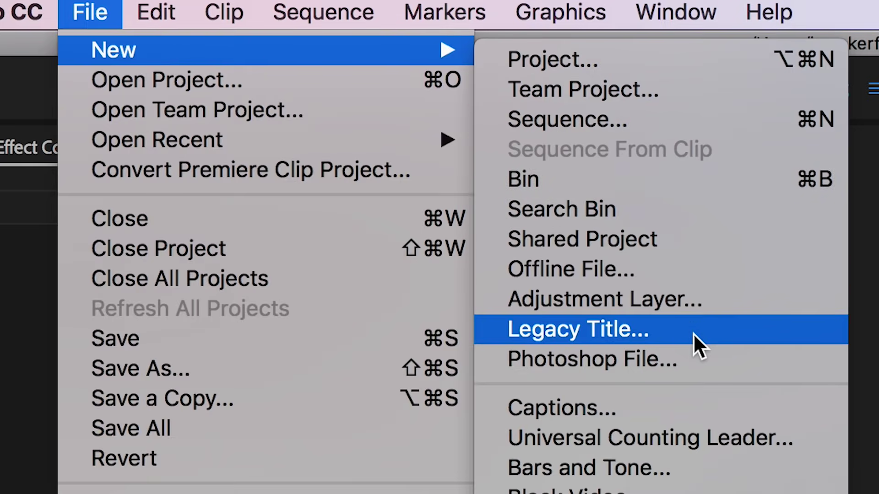
{"action": "left_click", "coordinate": [693, 333]}
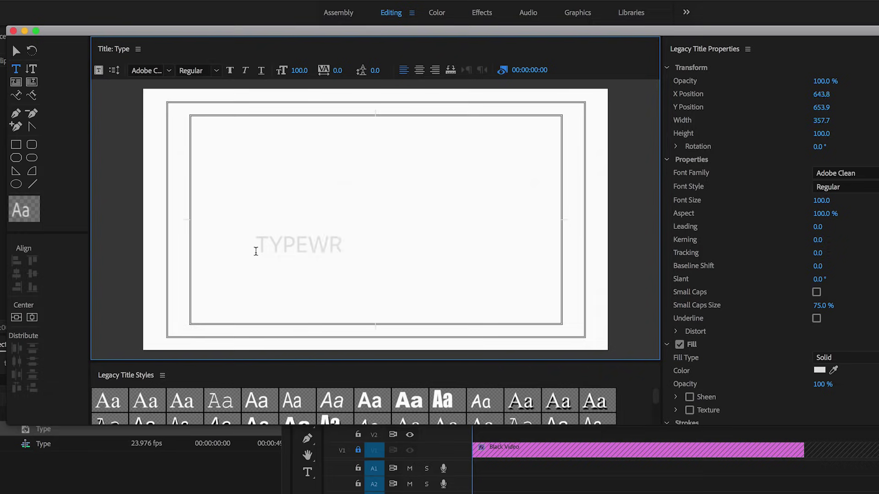
{"action": "type", "text": "EFFECT IN ADOBE PREMIE"}
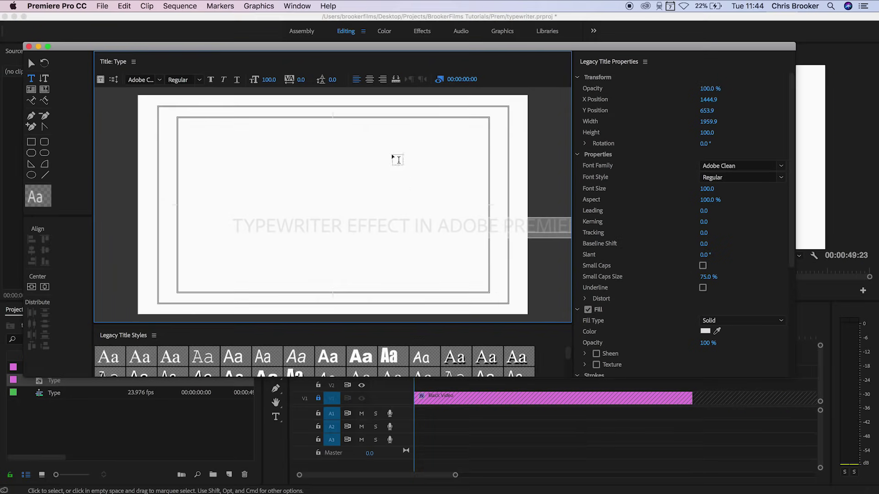
- Format the title text in Avenir Black with a solid black (000000) fill
{"action": "left_click", "coordinate": [138, 79]}
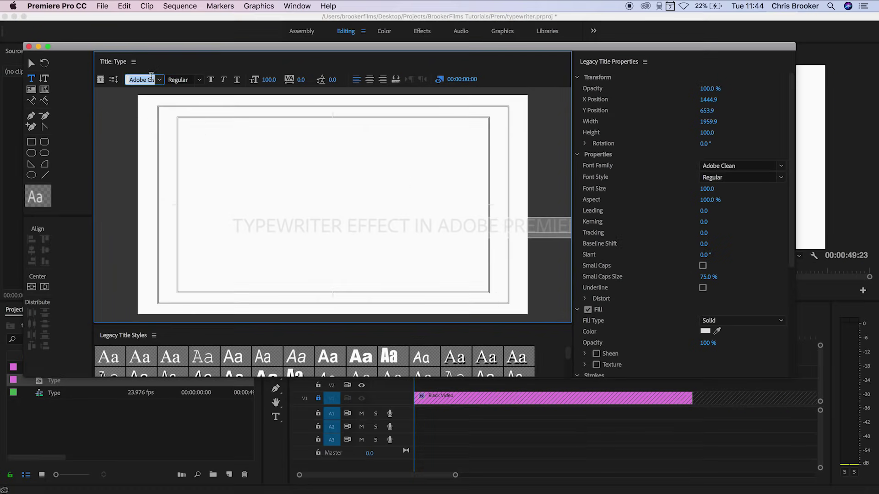
{"action": "type", "text": "Avenir"}
{"action": "key", "text": "Return"}
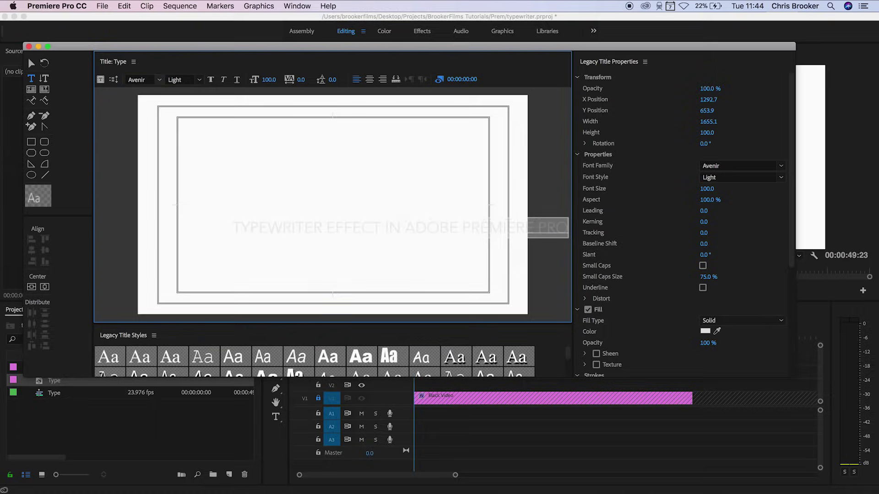
{"action": "left_click", "coordinate": [199, 79]}
{"action": "left_click", "coordinate": [192, 94]}
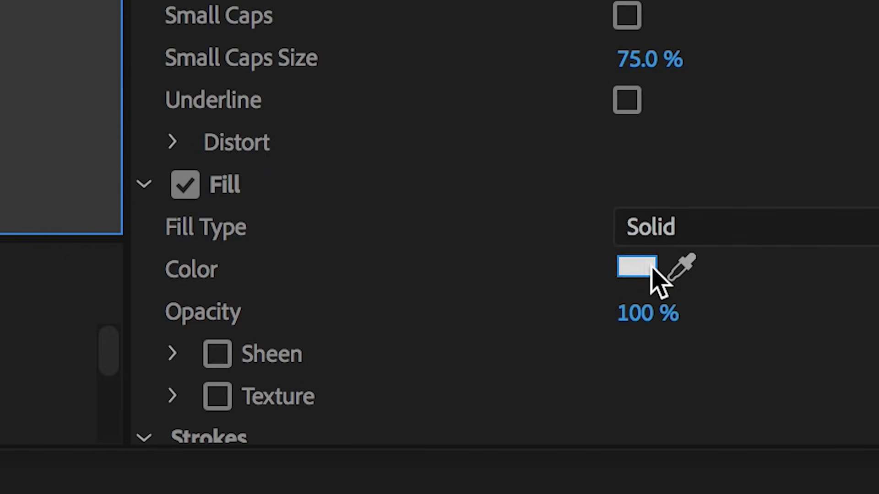
{"action": "left_click", "coordinate": [705, 332]}
{"action": "left_click", "coordinate": [319, 241]}
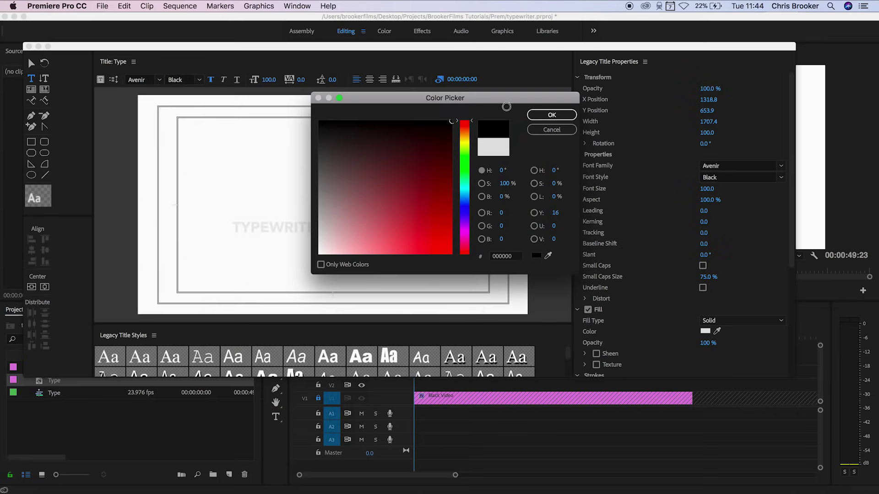
{"action": "left_click", "coordinate": [552, 115]}
- Reduce the title's font size to fit the title-safe width, centre it horizontally and vertically in the frame, and close the title editor
{"action": "mouse_move", "coordinate": [269, 80]}
{"action": "left_mouse_down"}
{"action": "mouse_move", "coordinate": [247, 100]}
{"action": "mouse_move", "coordinate": [273, 80]}
{"action": "left_mouse_up"}
{"action": "left_click", "coordinate": [45, 288]}
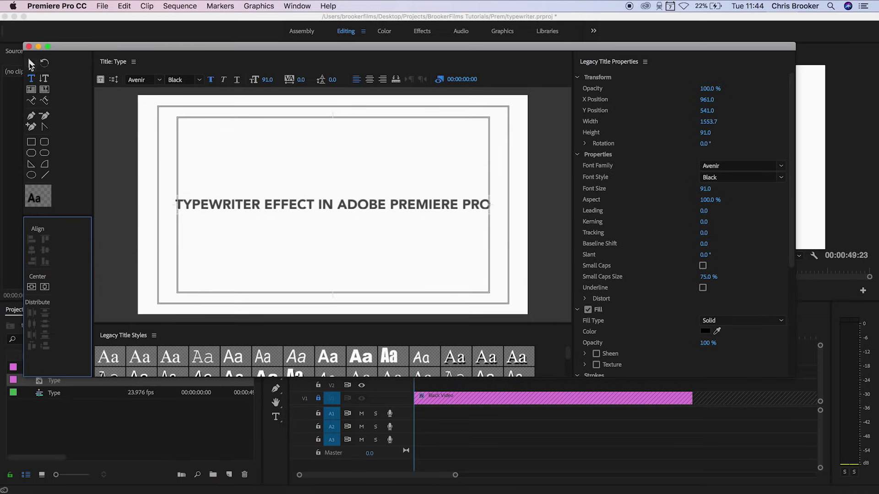
{"action": "left_click", "coordinate": [31, 64]}
{"action": "left_click", "coordinate": [308, 168]}
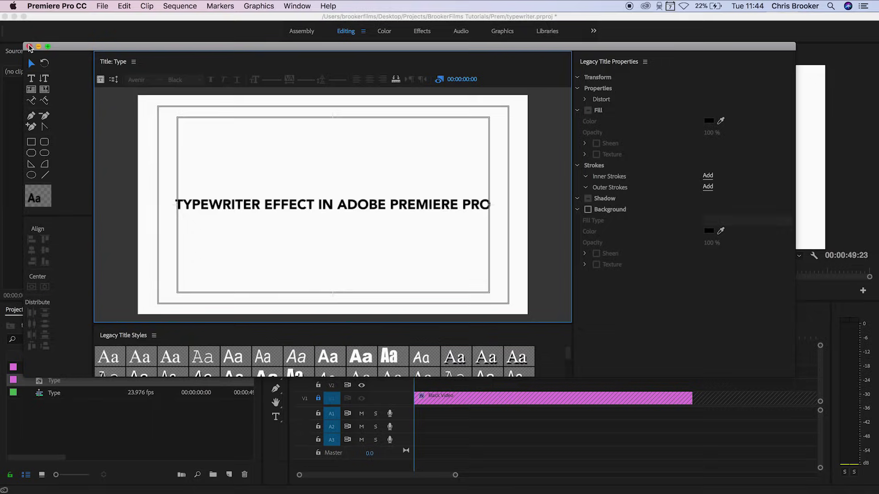
{"action": "left_click", "coordinate": [28, 47]}
- Place the Type title at the start of track V2, above the Black Video clip
{"action": "left_click_drag", "start_coordinate": [61, 378], "coordinate": [439, 384]}
{"action": "key", "text": "="}
{"action": "key", "text": "="}
{"action": "key", "text": "="}
{"action": "key", "text": "="}
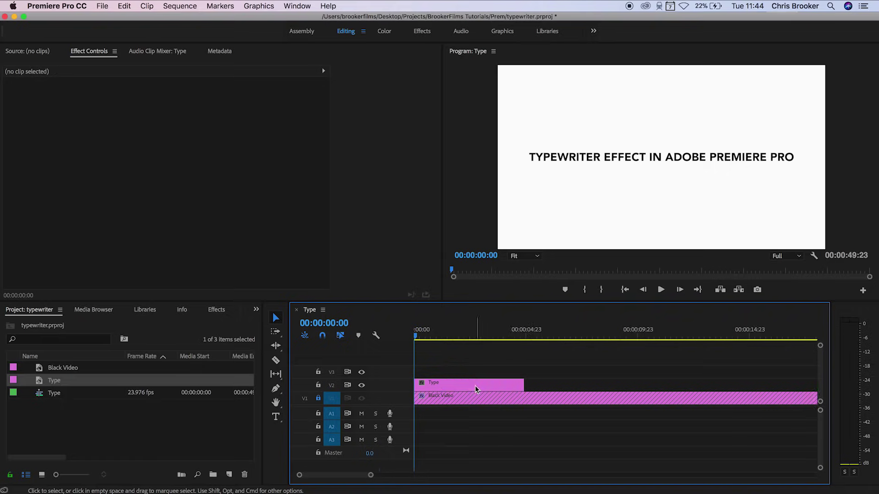
- Find the Linear Wipe video effect and apply it to the Type title clip on V2
{"action": "left_click", "coordinate": [480, 384]}
{"action": "left_click_drag", "start_coordinate": [415, 337], "coordinate": [398, 351]}
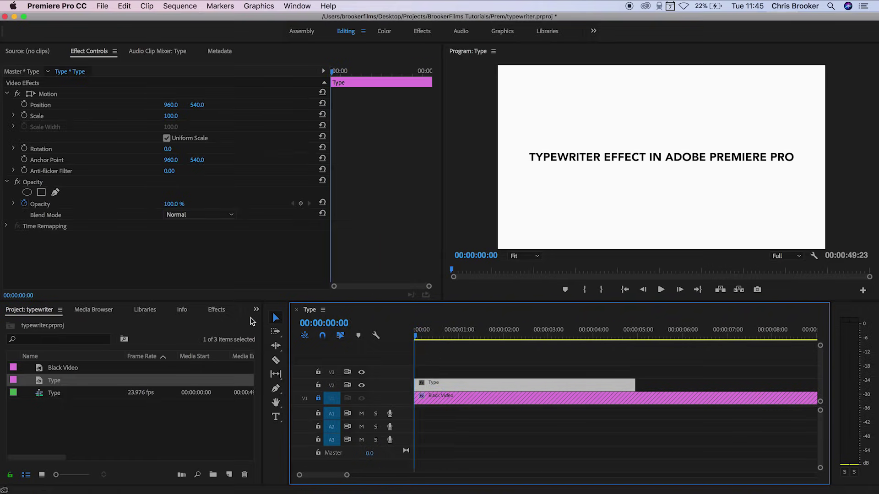
{"action": "left_click", "coordinate": [215, 310]}
{"action": "left_click", "coordinate": [77, 324]}
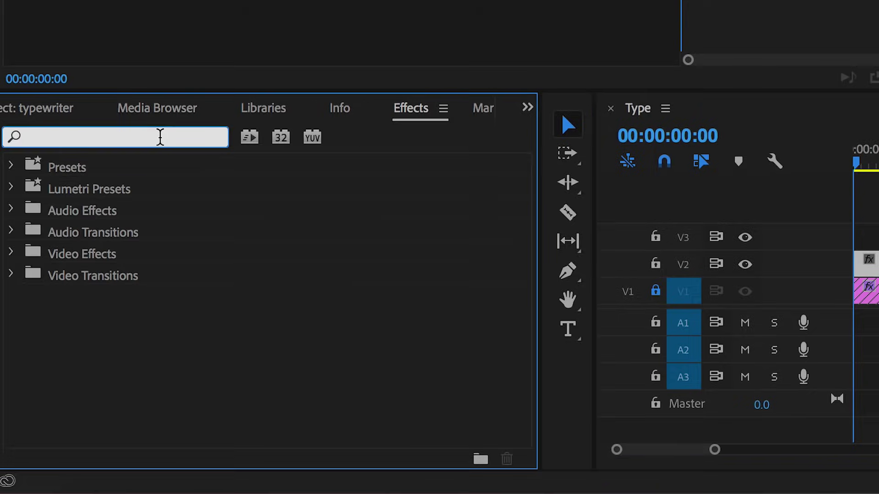
{"action": "type", "text": "LINEAR"}
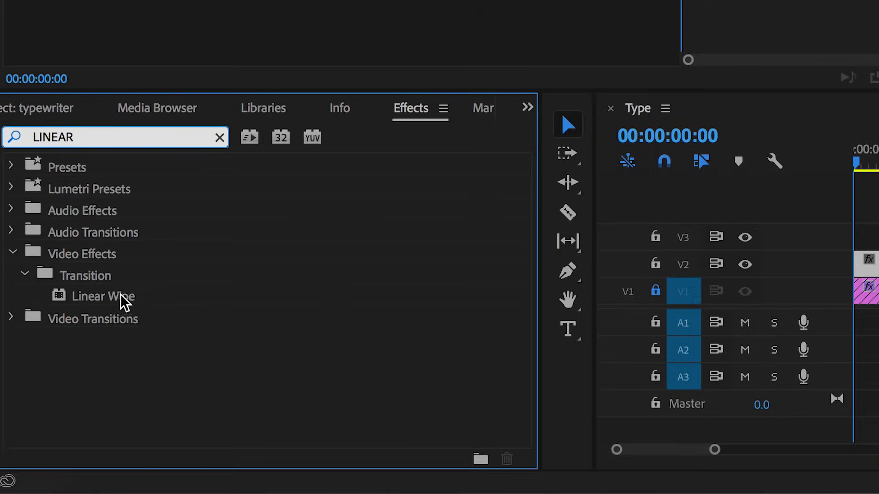
{"action": "left_click_drag", "start_coordinate": [121, 295], "coordinate": [448, 385]}
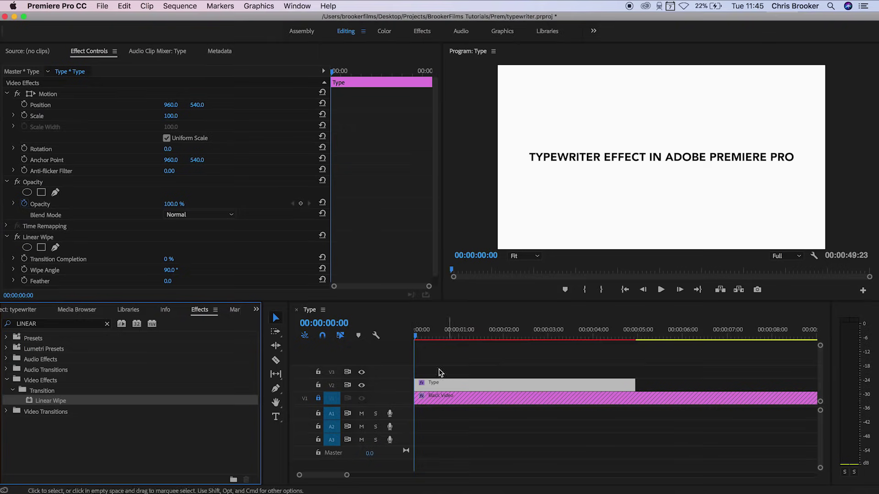
- Set the Linear Wipe to 100% Transition Completion and a 270° wipe angle, and keyframe the completion at 00:00:00:00
{"action": "scroll", "coordinate": [396, 223], "scroll_direction": "down", "scroll_amount": 1}
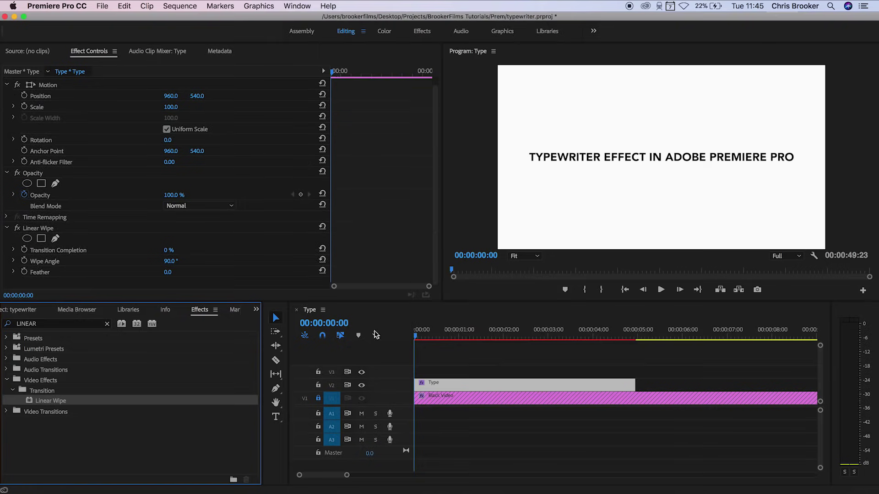
{"action": "left_click_drag", "start_coordinate": [415, 337], "coordinate": [413, 337]}
{"action": "left_click_drag", "start_coordinate": [166, 251], "coordinate": [167, 251]}
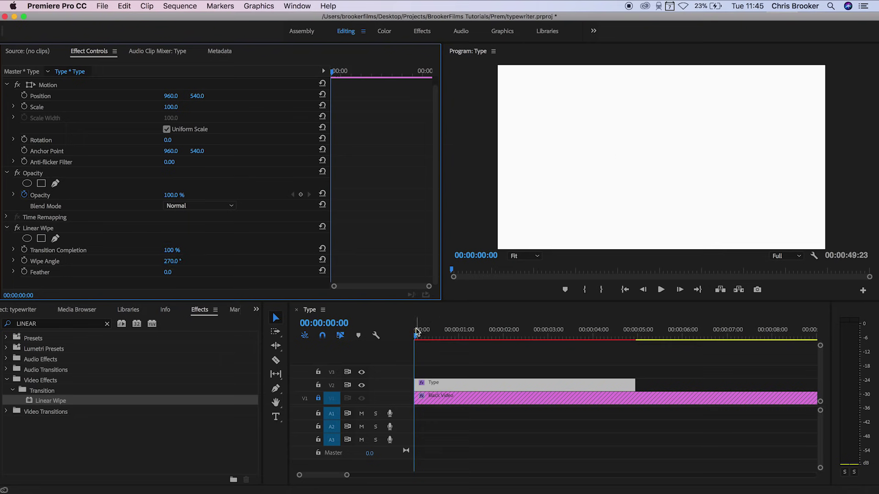
{"action": "left_click", "coordinate": [24, 250]}
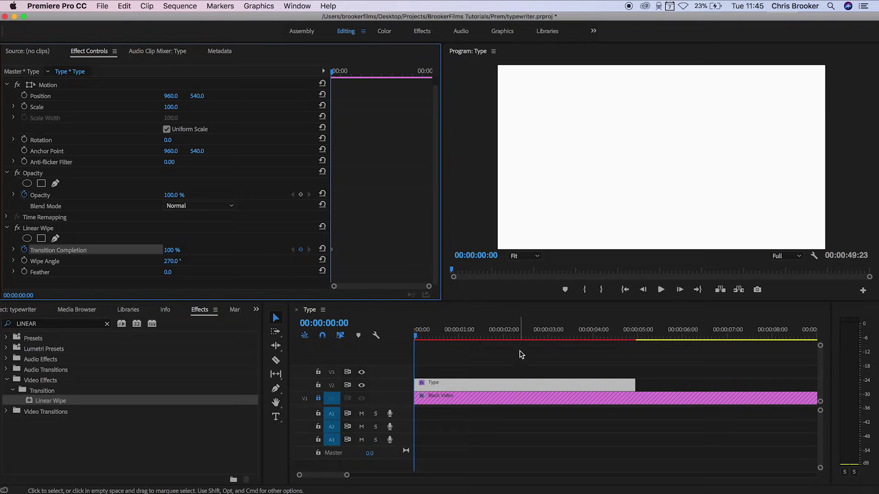
- Keyframe the Linear Wipe's Transition Completion at 0% at 00:00:04:22 and play the animation from the start
{"action": "left_click_drag", "start_coordinate": [519, 339], "coordinate": [635, 339]}
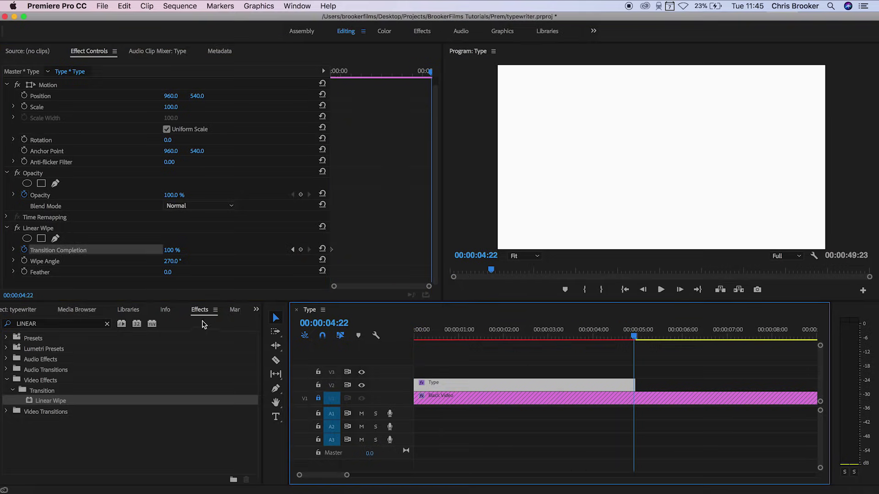
{"action": "left_click_drag", "start_coordinate": [180, 249], "coordinate": [166, 249]}
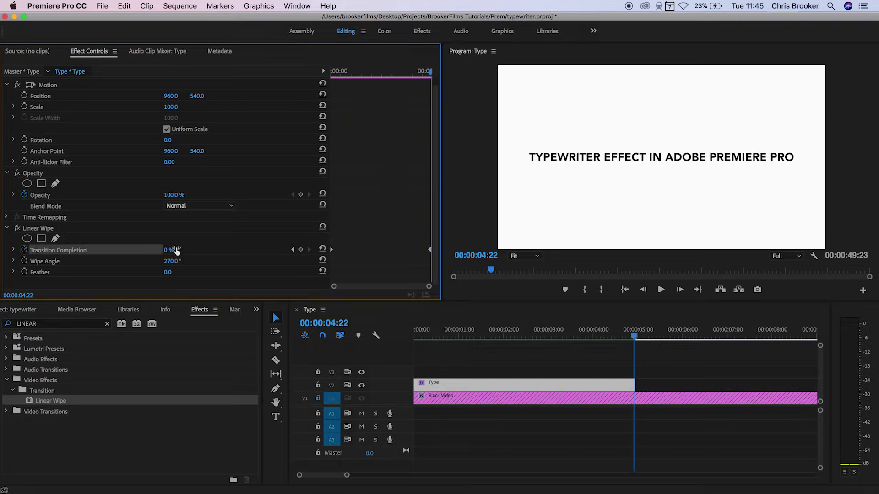
{"action": "left_click_drag", "start_coordinate": [628, 337], "coordinate": [378, 358]}
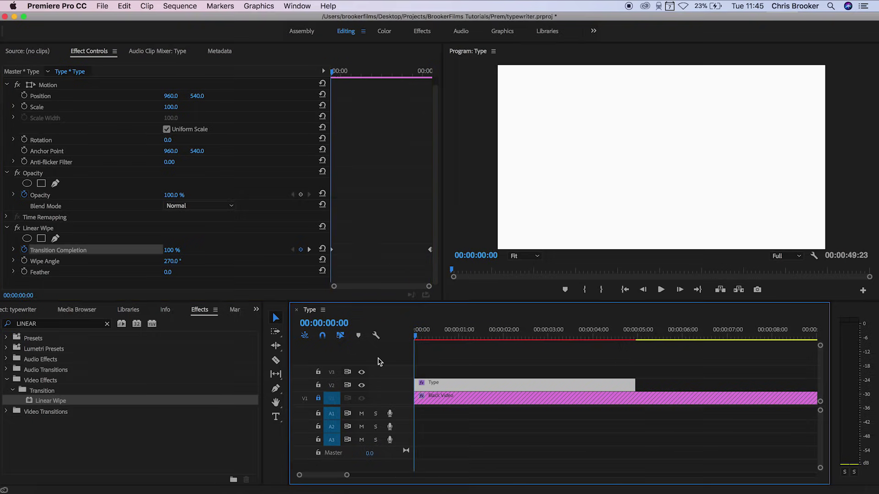
{"action": "key", "text": "space"}
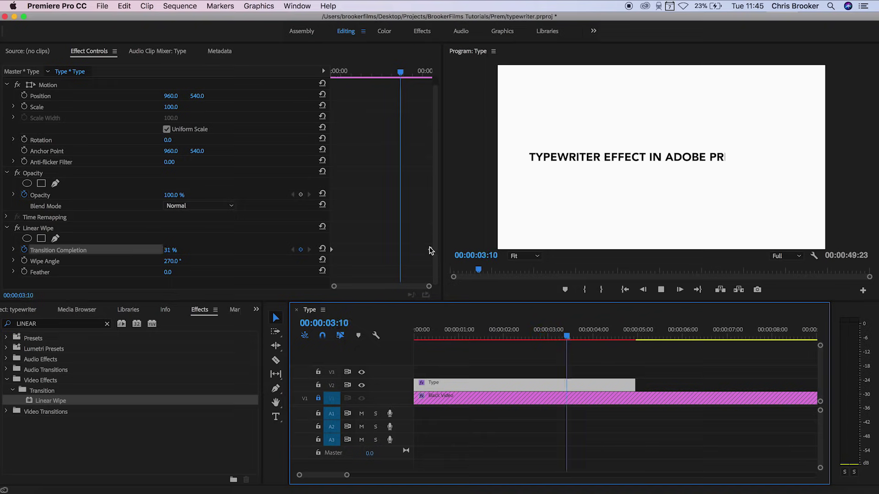
- Speed up the text reveal by moving the ending Transition Completion keyframe to just past the clip's middle, and preview it from the start
{"action": "left_click", "coordinate": [410, 251]}
{"action": "left_click_drag", "start_coordinate": [369, 74], "coordinate": [168, 102]}
{"action": "key", "text": "space"}
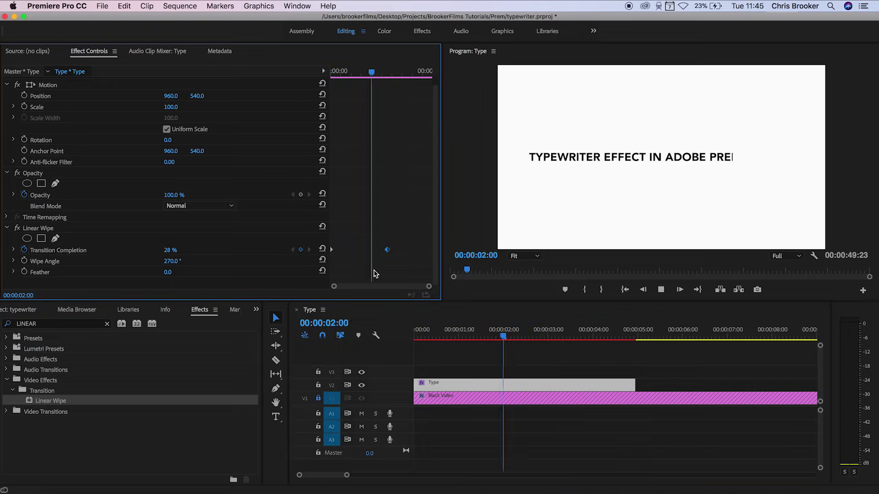
{"action": "left_click_drag", "start_coordinate": [548, 335], "coordinate": [398, 336]}
{"action": "key", "text": "space"}
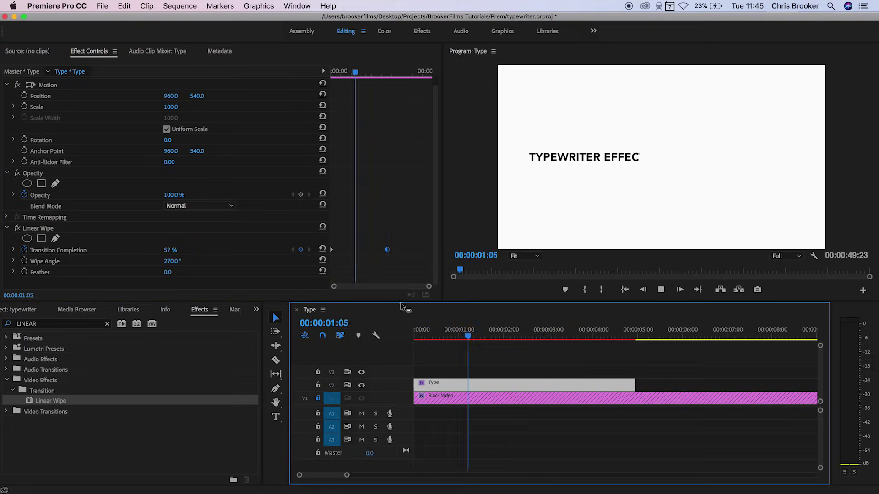
- Shorten the text reveal by moving the ending Transition Completion keyframe earlier, to 00:00:01:18, and preview it from the start
{"action": "left_click_drag", "start_coordinate": [387, 250], "coordinate": [382, 253]}
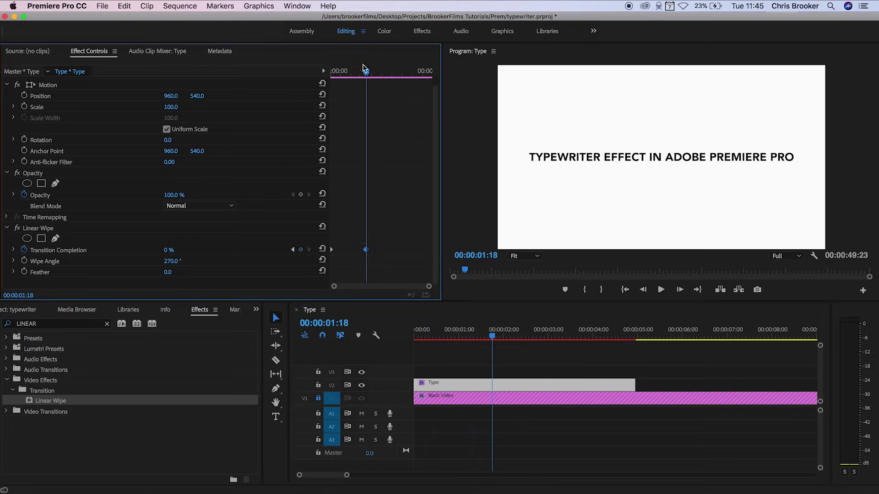
{"action": "key", "text": "Home"}
{"action": "key", "text": "space"}
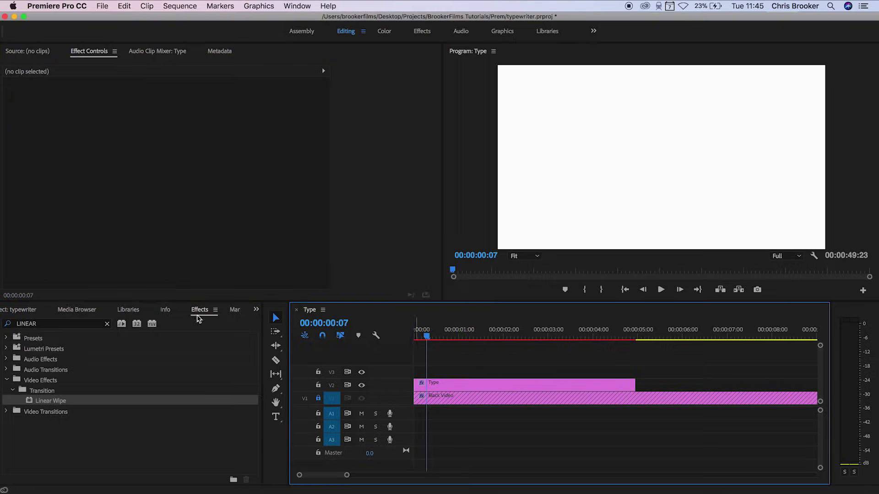
- Place Black Video on V3 above the title and, with uniform scaling off, set its Scale Width to 0.3
{"action": "left_click", "coordinate": [12, 310]}
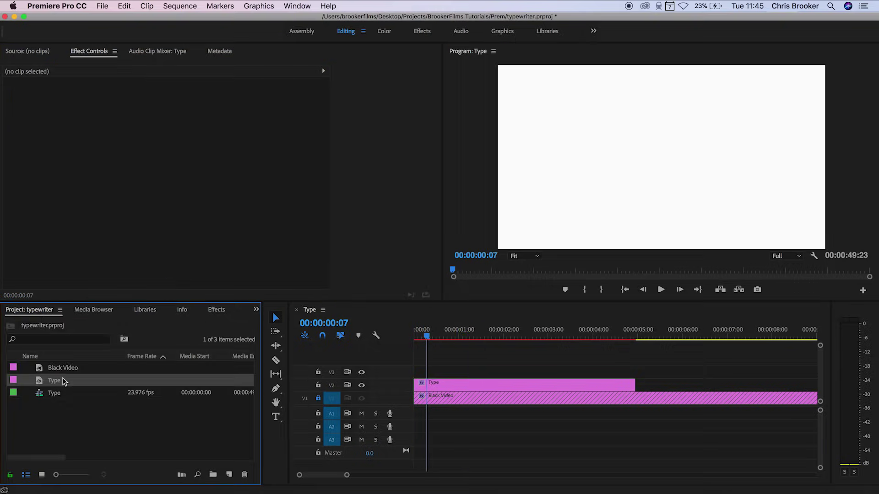
{"action": "left_click_drag", "start_coordinate": [57, 368], "coordinate": [433, 374]}
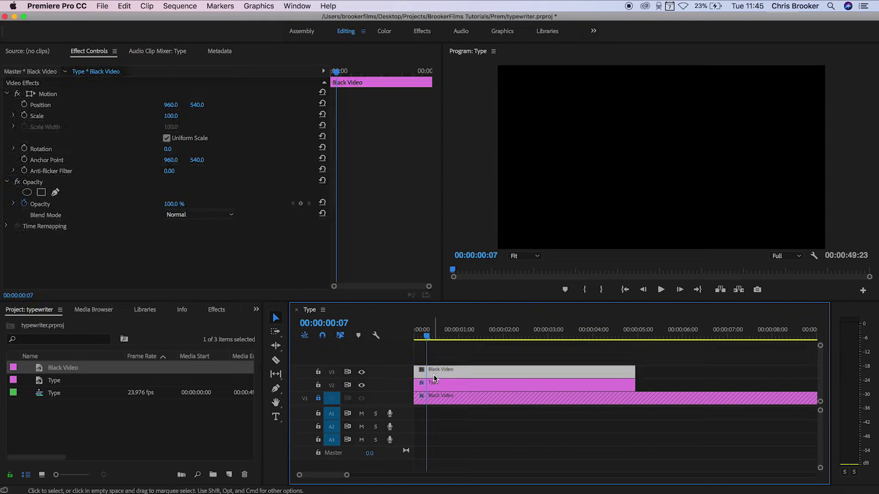
{"action": "left_click", "coordinate": [160, 138]}
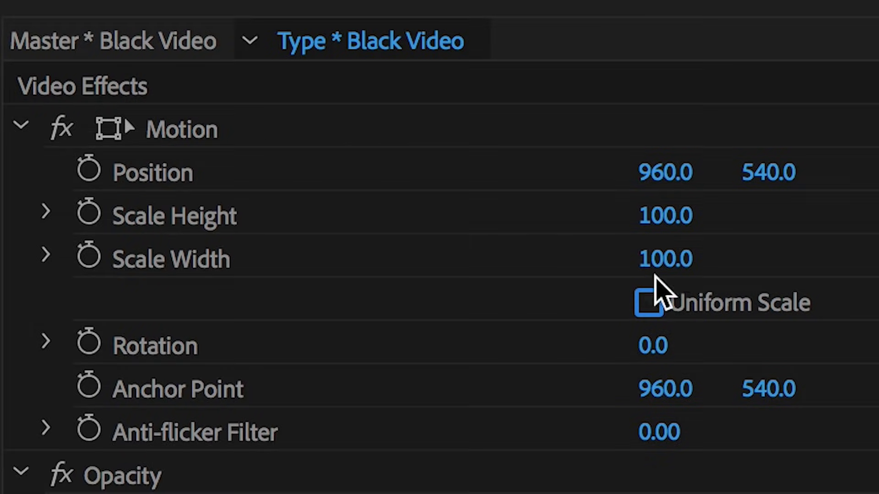
{"action": "left_click", "coordinate": [176, 126]}
{"action": "type", "text": "0.3"}
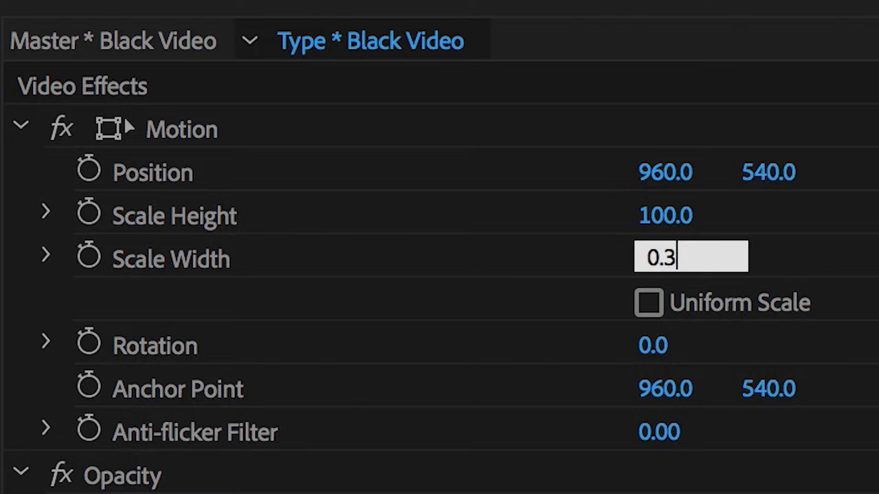
{"action": "key", "text": "Return"}
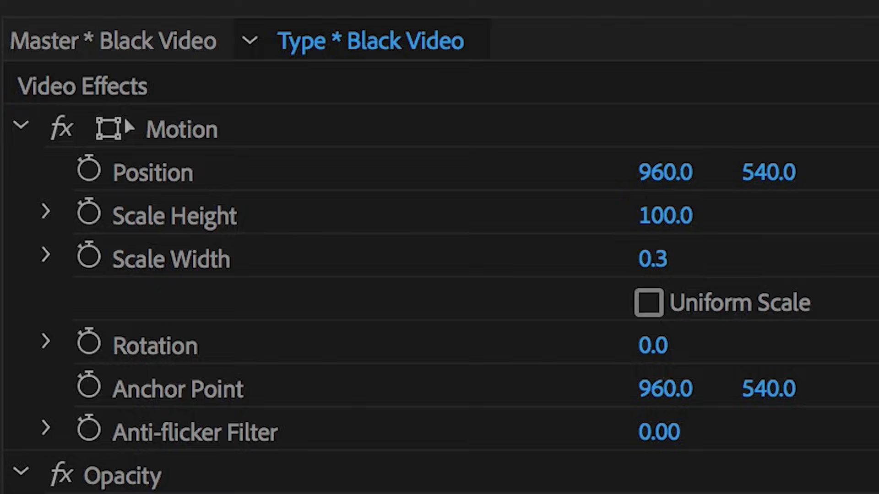
- Set the V3 Black Video's Scale Height to 10 and its Position to 174, 540, just before the text's first letter
{"action": "left_click", "coordinate": [665, 216]}
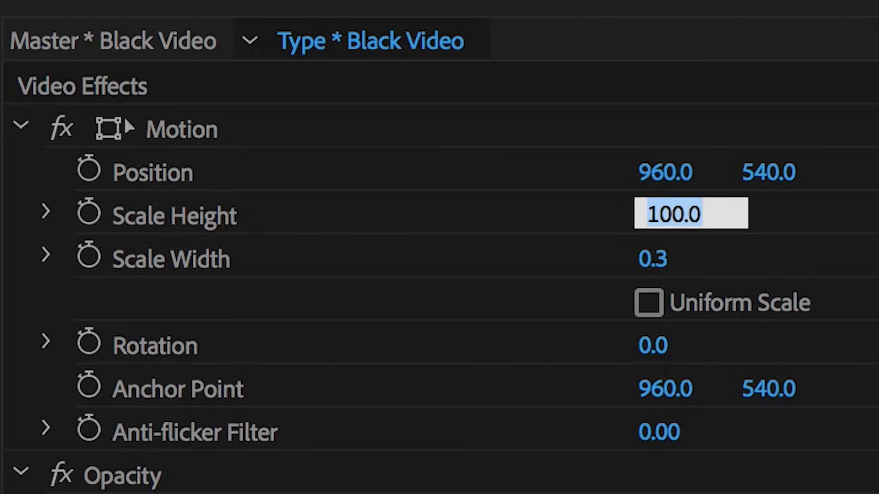
{"action": "key", "text": "Return"}
{"action": "left_click_drag", "start_coordinate": [673, 226], "coordinate": [631, 226]}
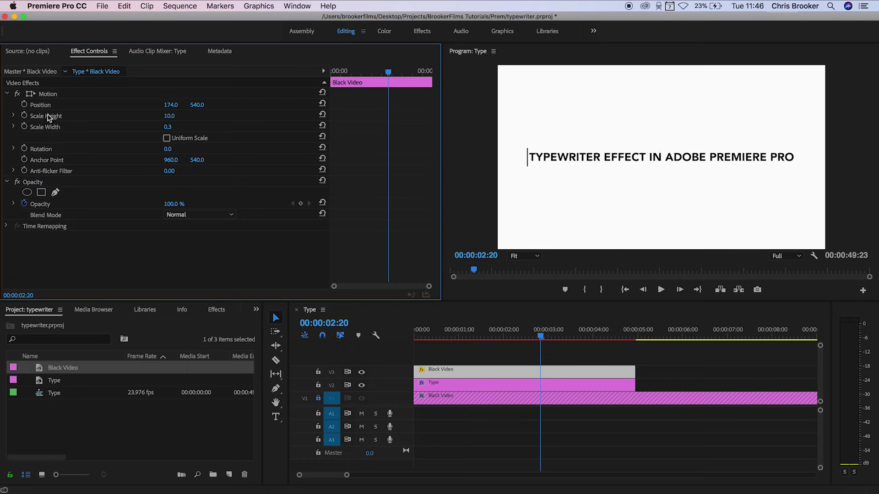
- Keyframe the cursor line's Position at 174, 540 at 00:00:00:16 and at 1753, 540 at 00:00:02:05, just past the text
{"action": "left_click_drag", "start_coordinate": [540, 338], "coordinate": [447, 349]}
{"action": "left_click", "coordinate": [24, 105]}
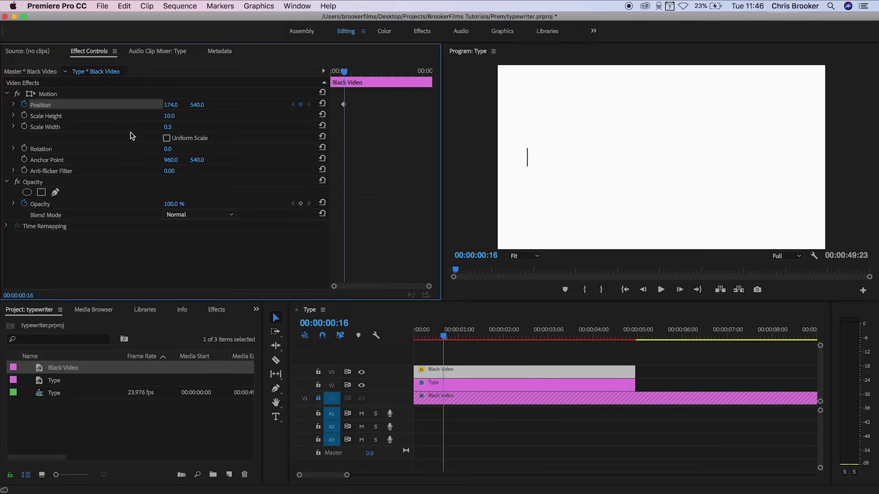
{"action": "left_click_drag", "start_coordinate": [352, 71], "coordinate": [376, 78]}
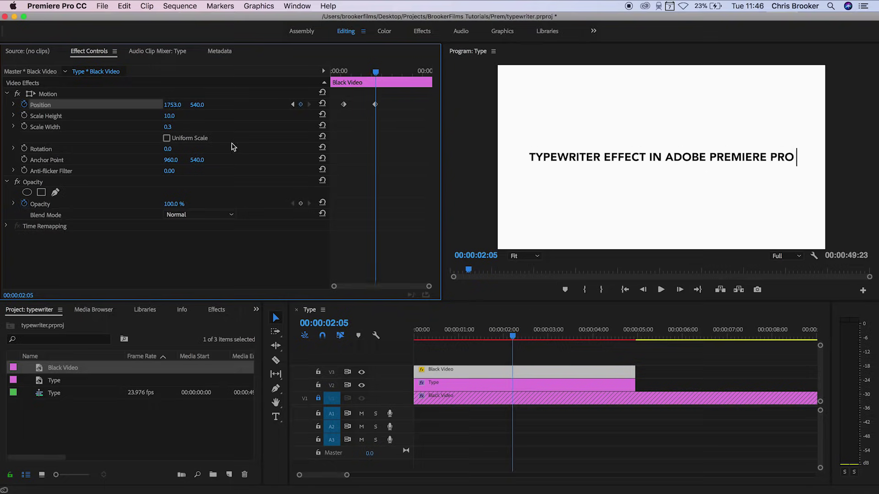
- Fine-tune the timing of the cursor's ending Position keyframe to match the text reveal, and preview the animation from the start
{"action": "left_click_drag", "start_coordinate": [375, 72], "coordinate": [353, 72]}
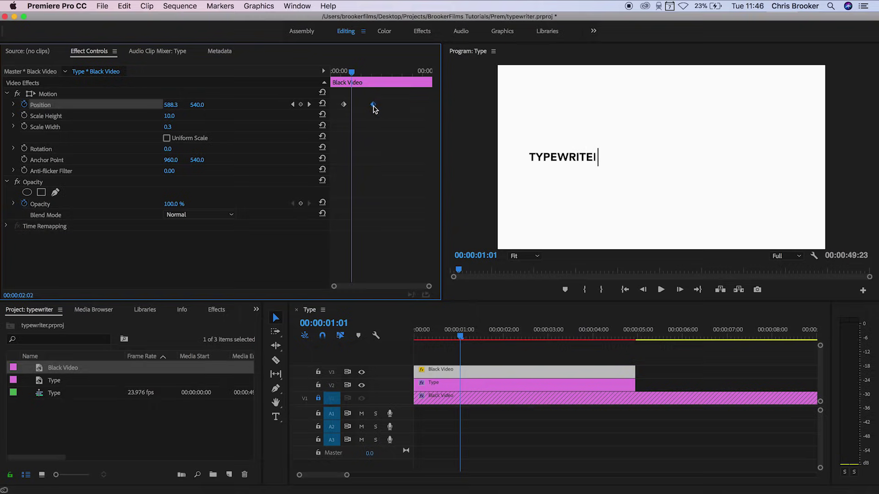
{"action": "left_click_drag", "start_coordinate": [352, 72], "coordinate": [330, 73]}
{"action": "key", "text": "space"}
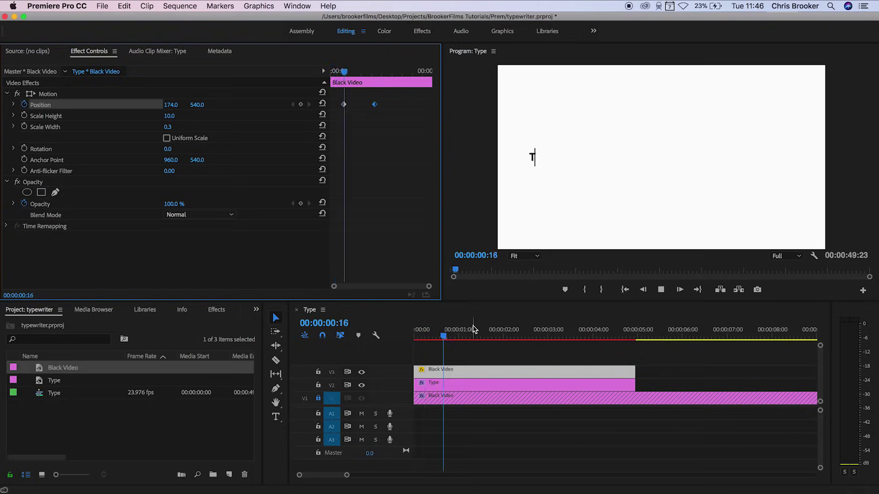
{"action": "key", "text": "space"}
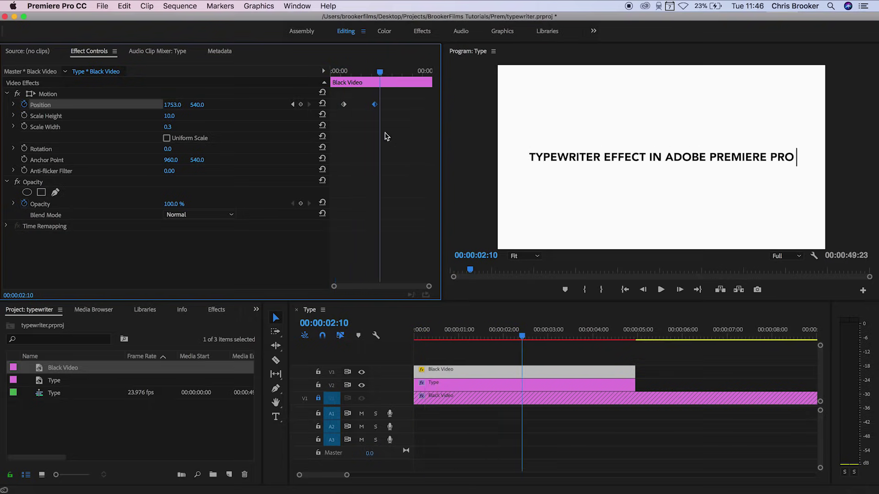
- Keyframe the cursor's Opacity at 0% at 00:00:00:00 and at 100% at 00:00:00:04
{"action": "left_click_drag", "start_coordinate": [380, 73], "coordinate": [347, 78]}
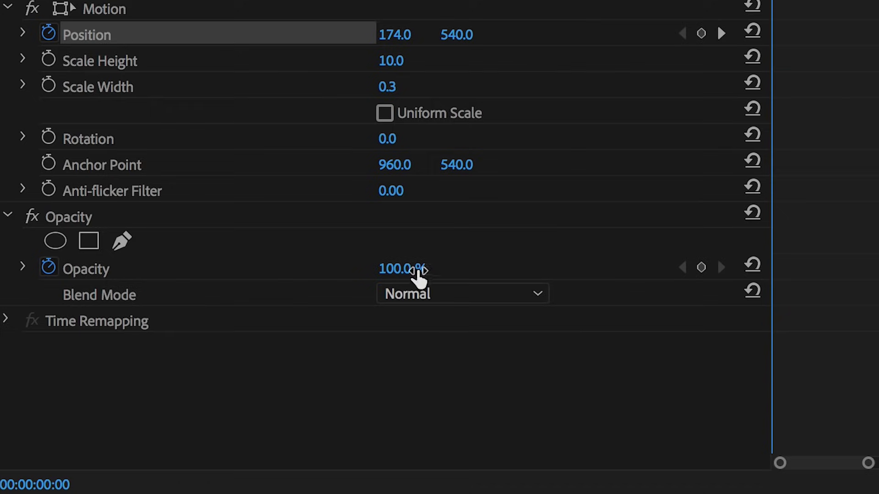
{"action": "left_click_drag", "start_coordinate": [182, 205], "coordinate": [129, 205]}
{"action": "key", "text": "Right"}
{"action": "key", "text": "Right"}
{"action": "key", "text": "Right"}
{"action": "key", "text": "Right"}
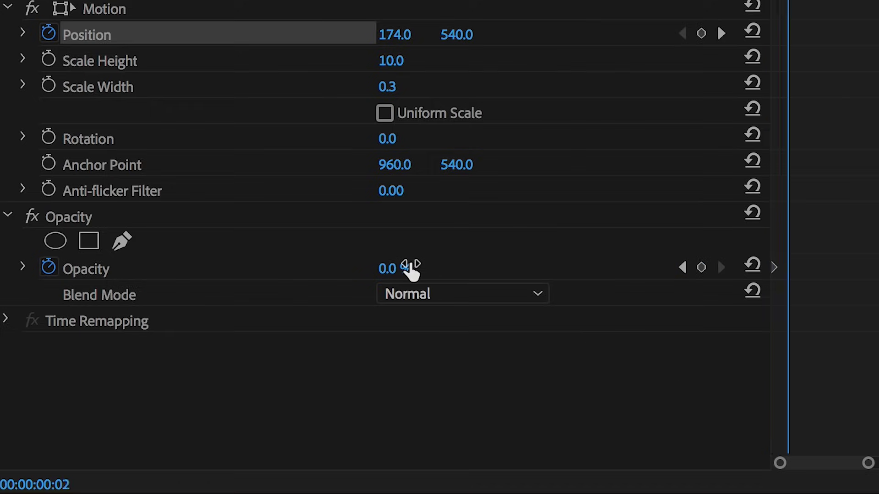
{"action": "left_click_drag", "start_coordinate": [388, 269], "coordinate": [486, 269]}
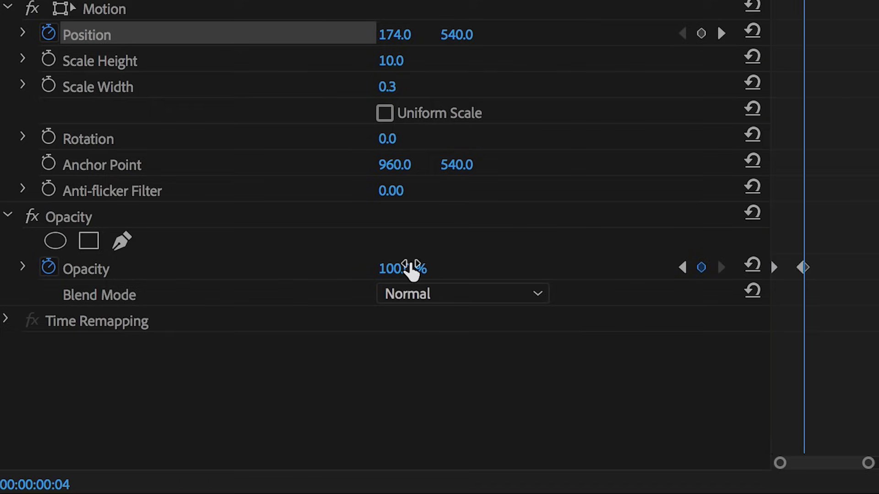
- Continue the cursor's blink with Opacity keyframes alternating between 0% and 100% every four frames up to 00:00:00:16
{"action": "key", "text": "Right"}
{"action": "key", "text": "Right"}
{"action": "key", "text": "Right"}
{"action": "key", "text": "Right"}
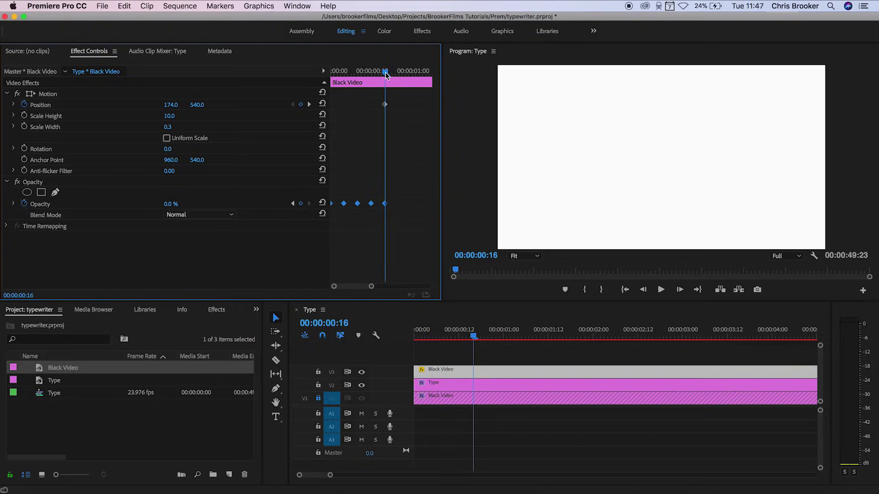
- Paste copies of the blinking Opacity keyframes along the rest of the cursor clip, and play the animation from the start
{"action": "left_click", "coordinate": [420, 178]}
{"action": "key", "text": "minus"}
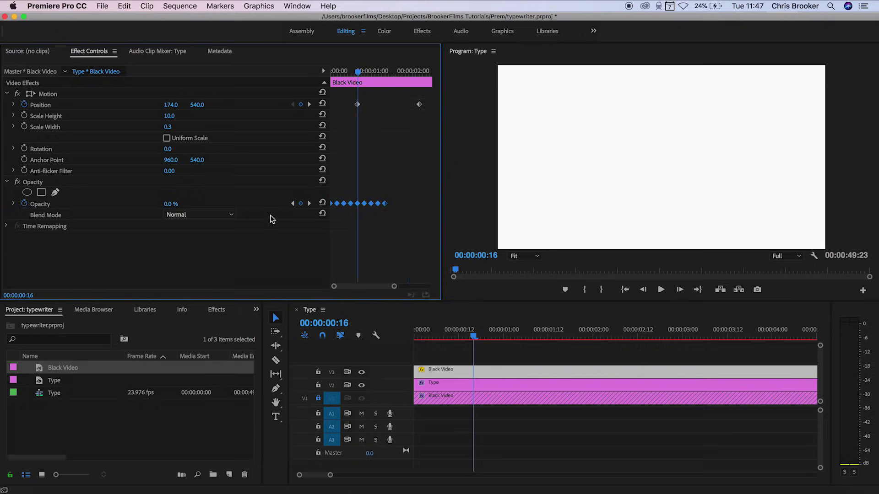
{"action": "left_click", "coordinate": [379, 71]}
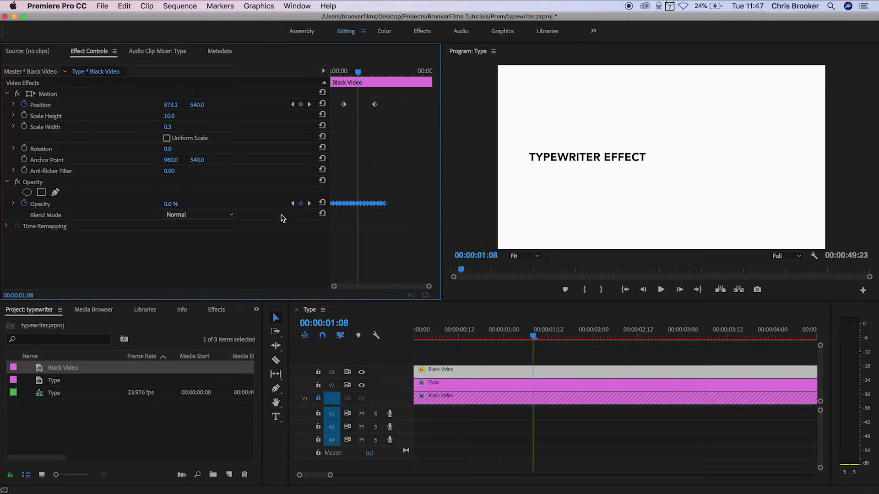
{"action": "left_click", "coordinate": [379, 72]}
{"action": "left_click_drag", "start_coordinate": [385, 74], "coordinate": [385, 75]}
{"action": "key", "text": "equal"}
{"action": "key", "text": "equal"}
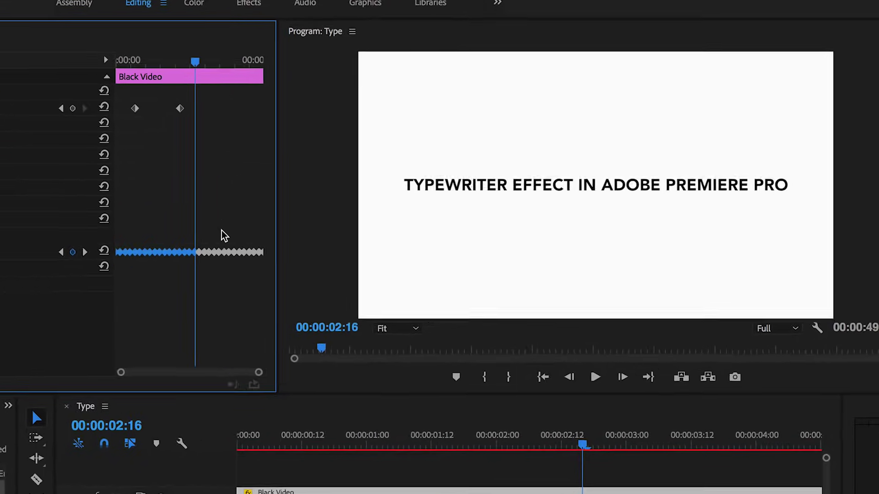
{"action": "left_click_drag", "start_coordinate": [195, 61], "coordinate": [0, 69]}
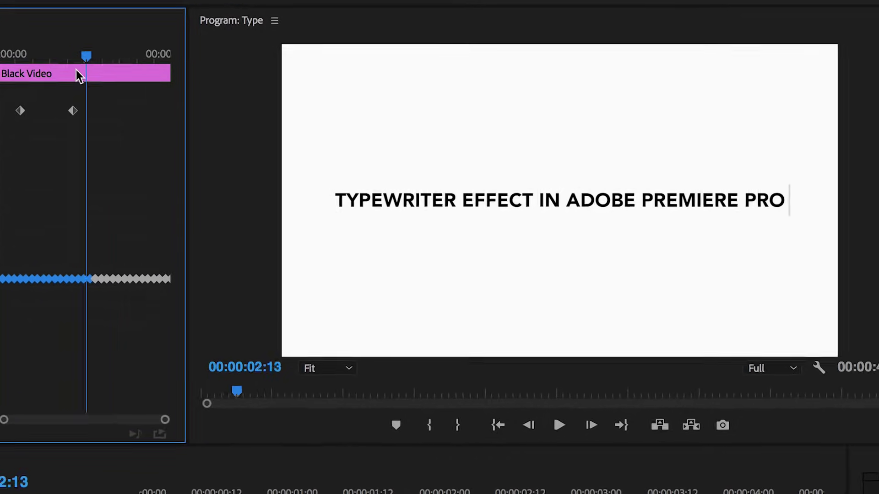
{"action": "key", "text": "space"}
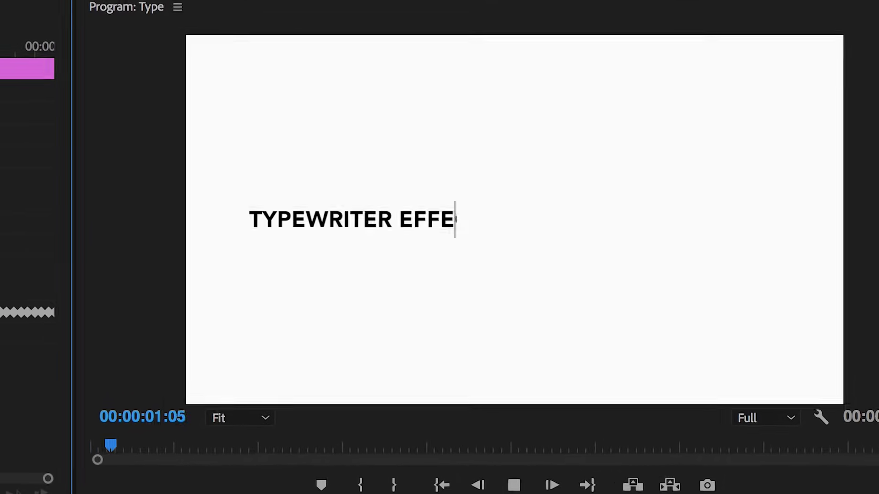